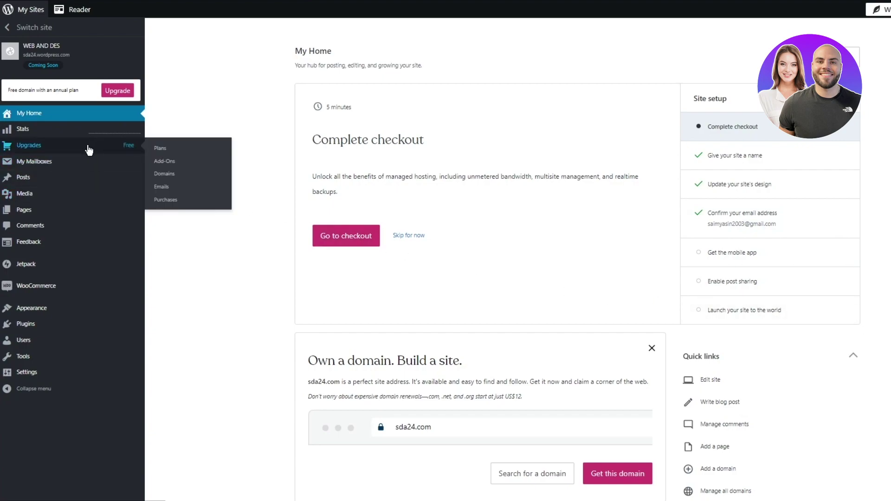
- Open the site's upgrade plans and compare the features and prices of the Personal, Premium, Business and Commerce plans
{"action": "left_click", "coordinate": [157, 151]}
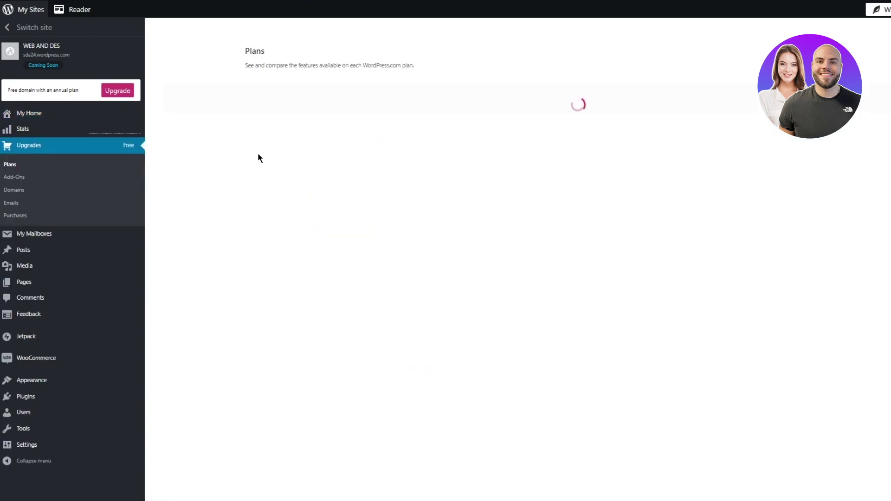
{"action": "scroll", "coordinate": [374, 294], "scroll_direction": "down", "scroll_amount": 4}
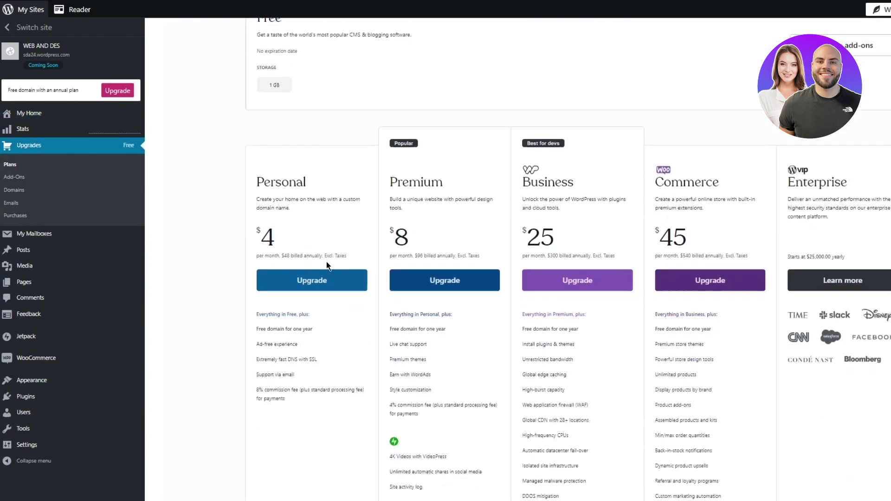
{"action": "scroll", "coordinate": [473, 267], "scroll_direction": "down", "scroll_amount": 2}
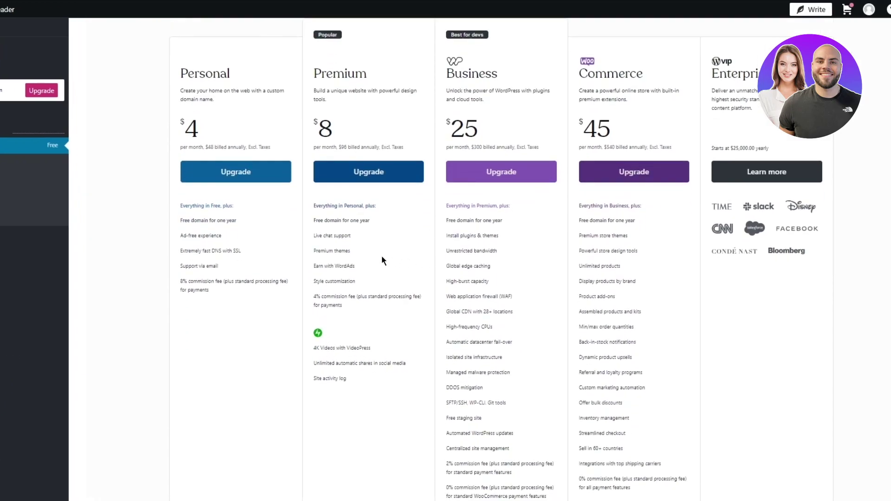
{"action": "left_click_drag", "start_coordinate": [182, 69], "coordinate": [376, 72]}
{"action": "left_click", "coordinate": [161, 69]}
{"action": "left_click_drag", "start_coordinate": [446, 69], "coordinate": [661, 84]}
{"action": "left_click", "coordinate": [662, 88]}
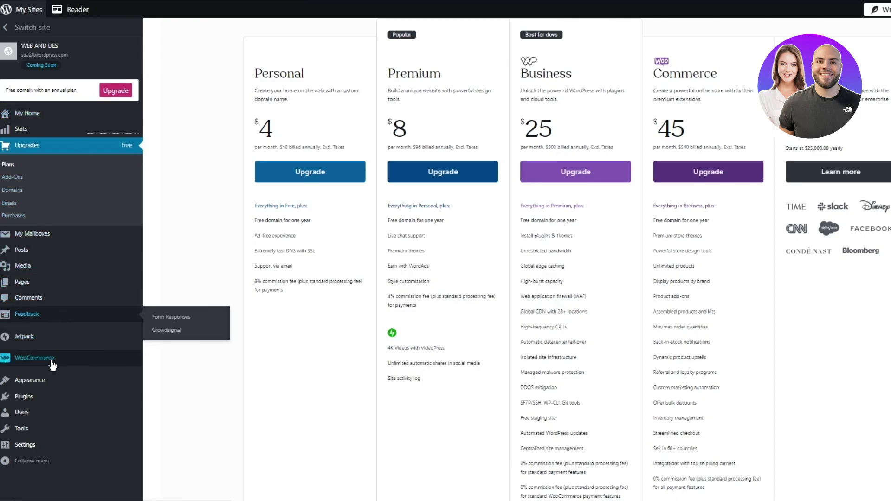
- Search the site's plugins for "woo commerce", then open the site's WooCommerce page
{"action": "scroll", "coordinate": [46, 403], "scroll_direction": "up", "scroll_amount": 5}
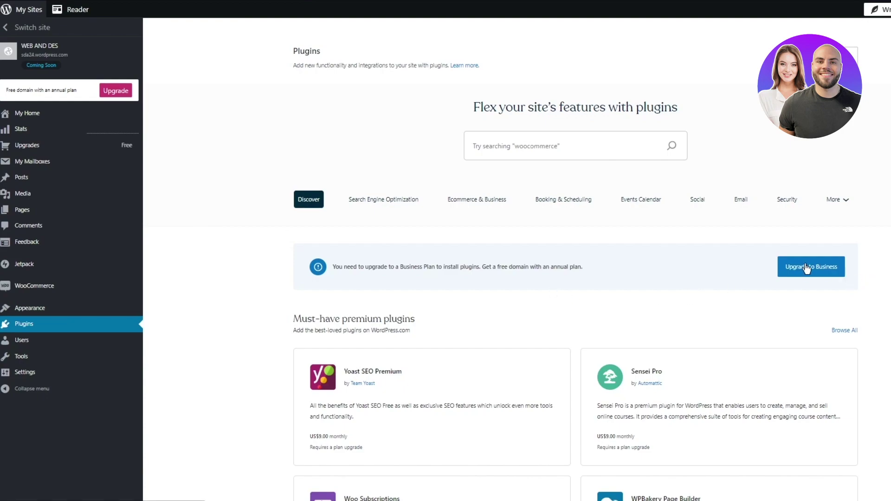
{"action": "left_click", "coordinate": [557, 146]}
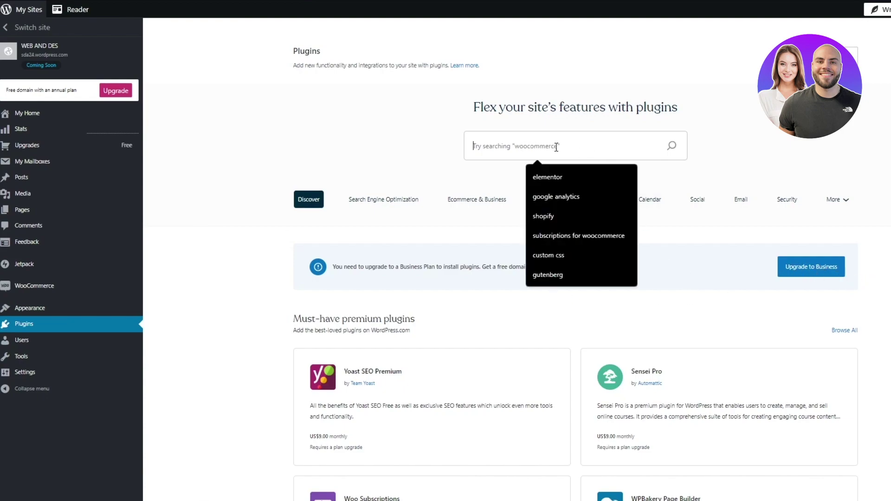
{"action": "type", "text": "woo co"}
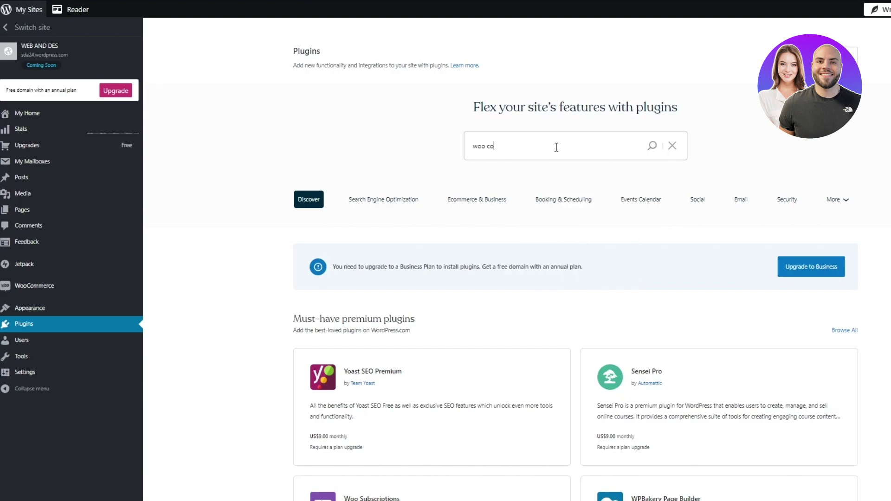
{"action": "type", "text": "mmerce"}
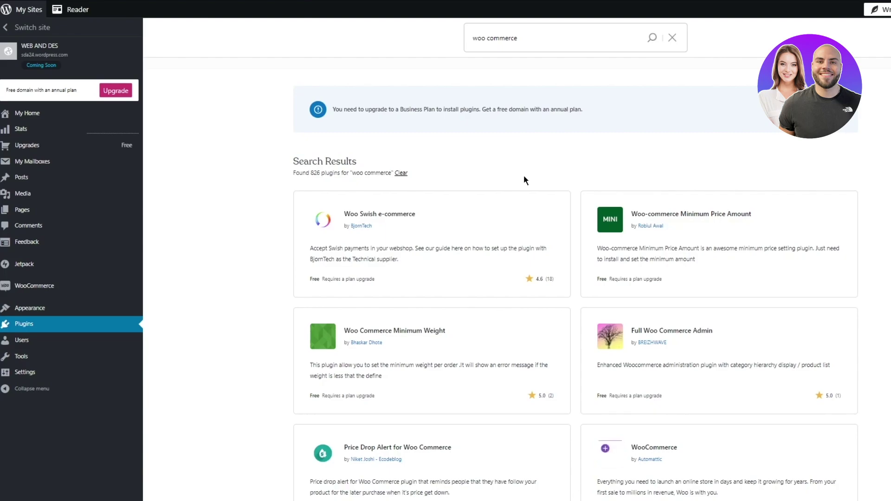
{"action": "scroll", "coordinate": [730, 179], "scroll_direction": "down", "scroll_amount": 5}
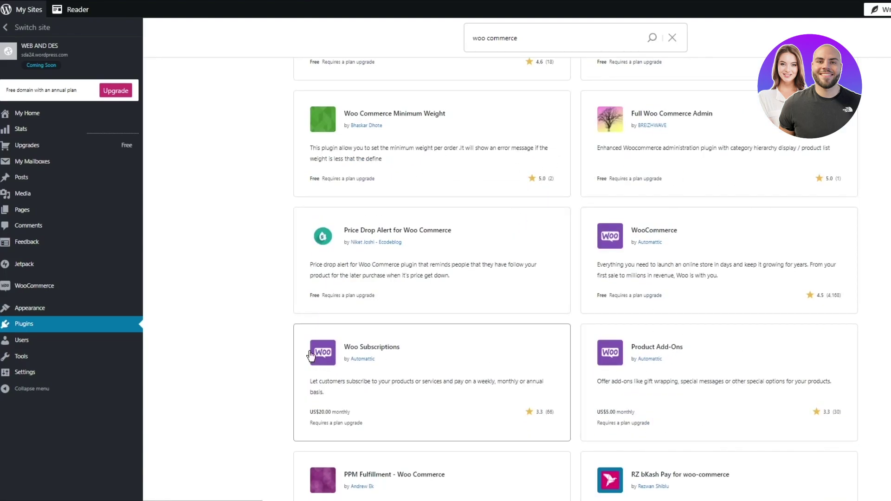
{"action": "left_click", "coordinate": [32, 289]}
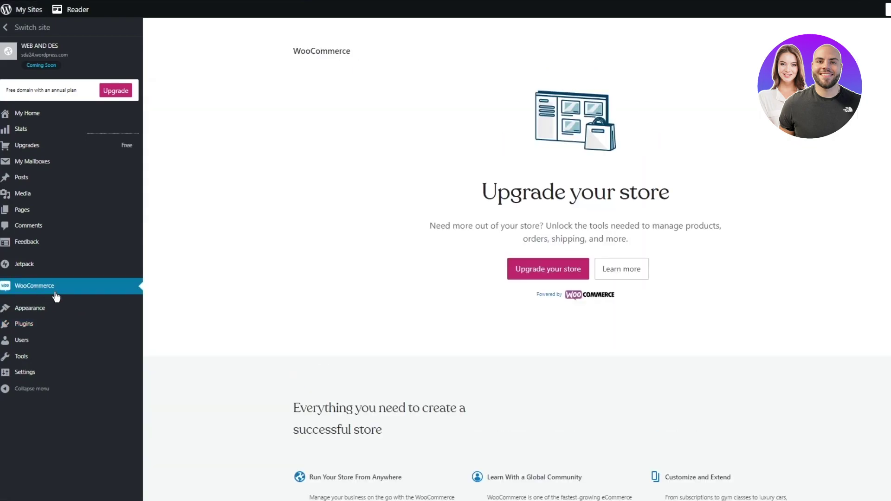
{"action": "scroll", "coordinate": [413, 279], "scroll_direction": "down", "scroll_amount": 1}
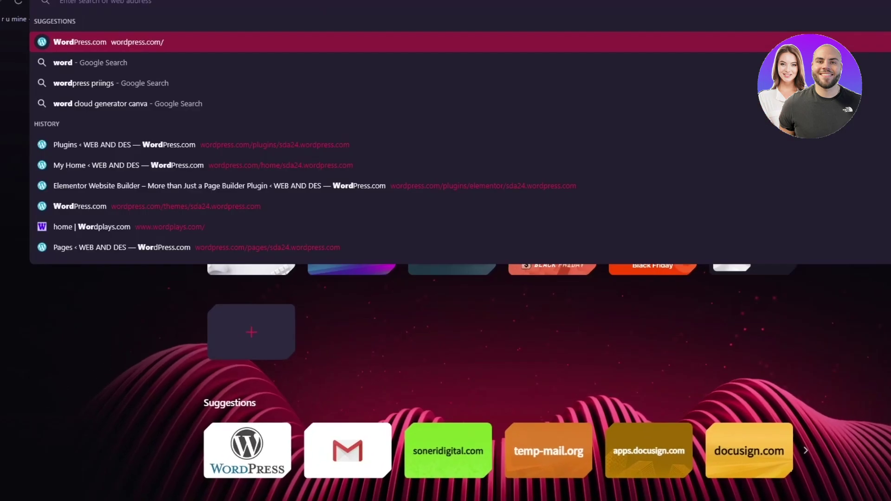
- Search the web for "setup payments woo comm" and switch to the suggested query "set up payments woocommerce"
{"action": "type", "text": "sr"}
{"action": "key", "text": "BackSpace"}
{"action": "type", "text": "e"}
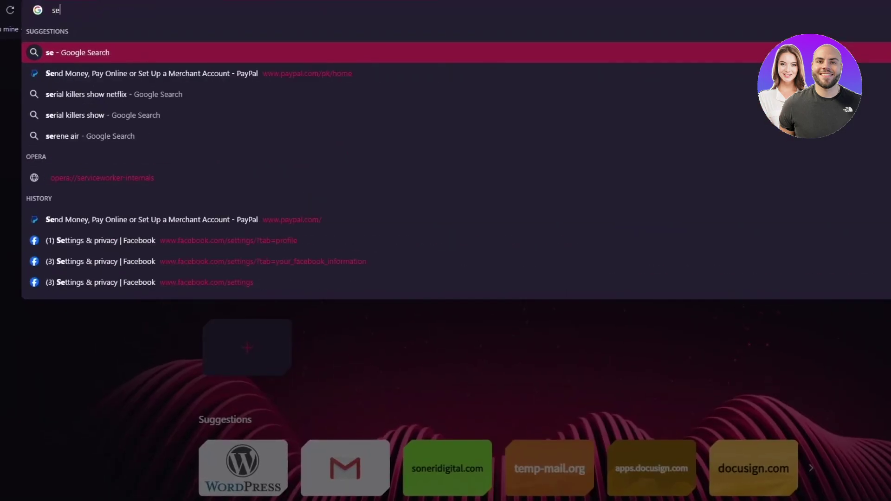
{"action": "type", "text": "tup pay"}
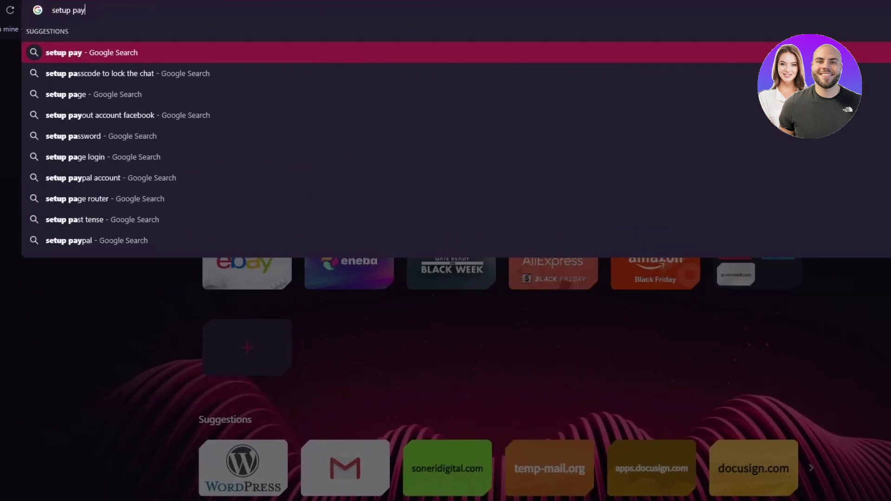
{"action": "type", "text": "ments woo comm"}
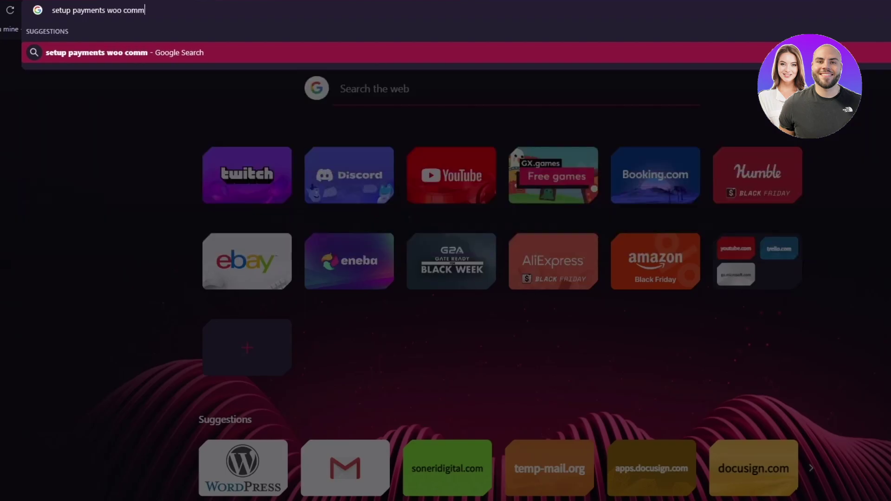
{"action": "key", "text": "Return"}
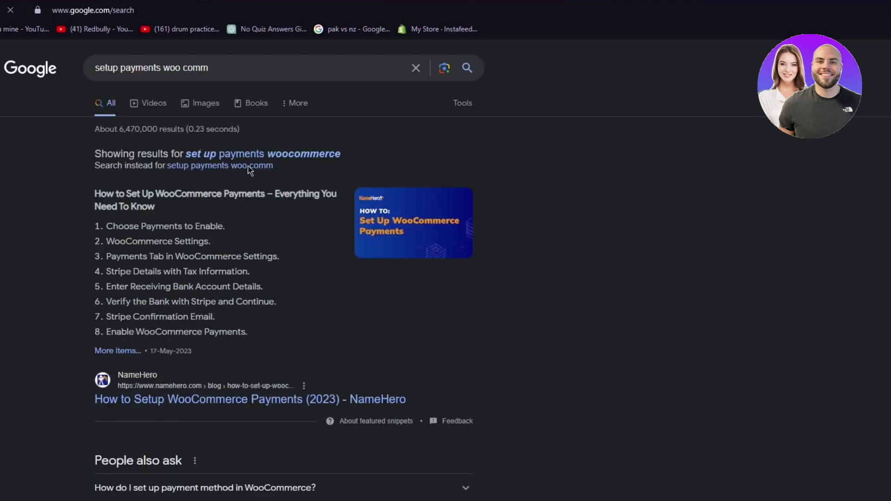
{"action": "left_click", "coordinate": [242, 158]}
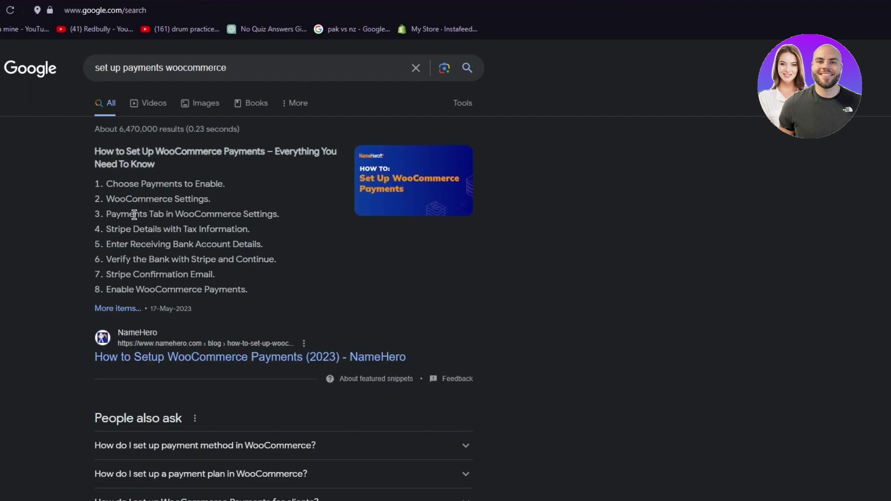
- Examine the Stripe and bank account steps in the featured WooCommerce Payments setup list
{"action": "left_click_drag", "start_coordinate": [130, 241], "coordinate": [106, 242]}
{"action": "left_click", "coordinate": [285, 240]}
{"action": "left_click_drag", "start_coordinate": [108, 276], "coordinate": [261, 244]}
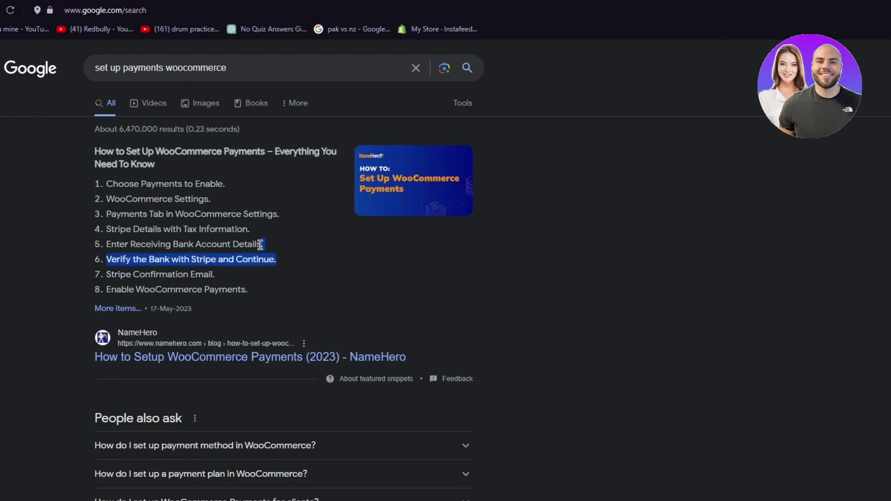
{"action": "left_click", "coordinate": [285, 275]}
{"action": "left_click_drag", "start_coordinate": [122, 275], "coordinate": [251, 275]}
{"action": "left_click", "coordinate": [277, 276]}
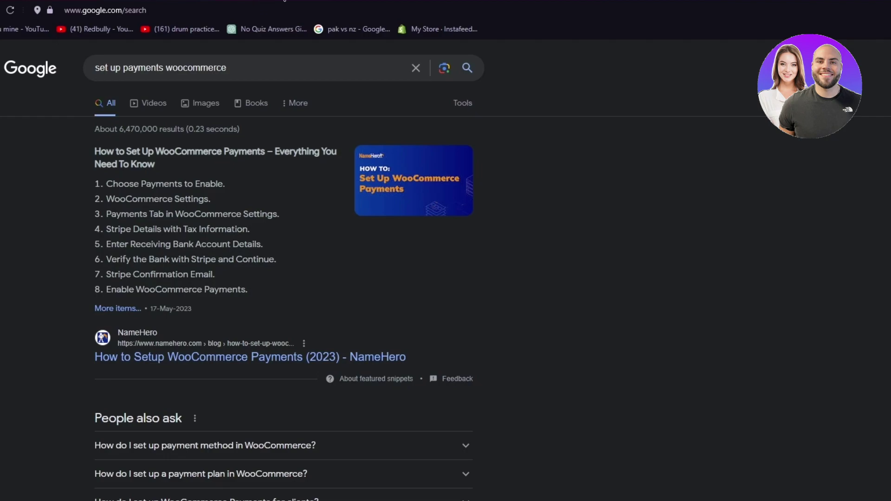
- Open a private browser window, search the web for "stripe" and open the official Stripe website
{"action": "left_click", "coordinate": [288, 1]}
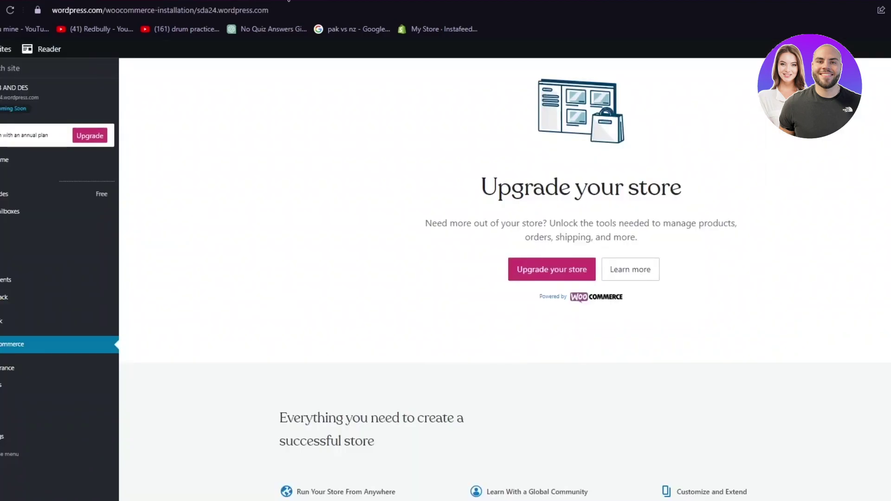
{"action": "key", "text": "ctrl+shift+n"}
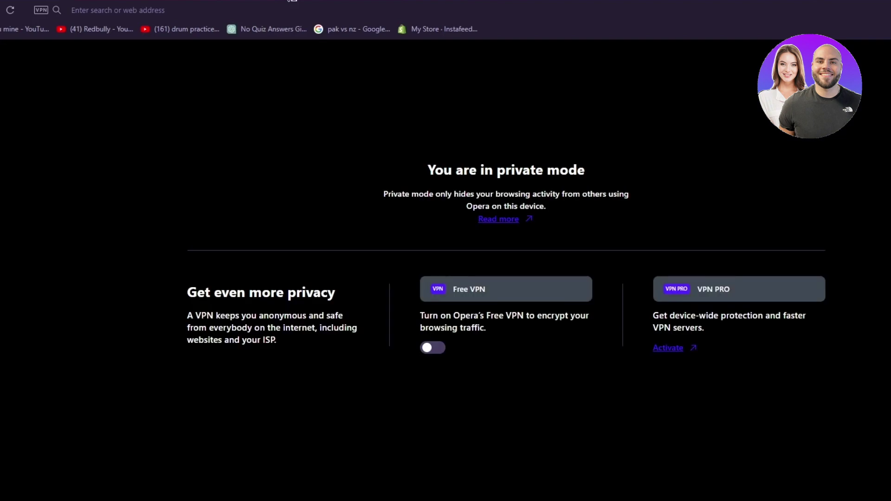
{"action": "type", "text": "stripe"}
{"action": "key", "text": "Return"}
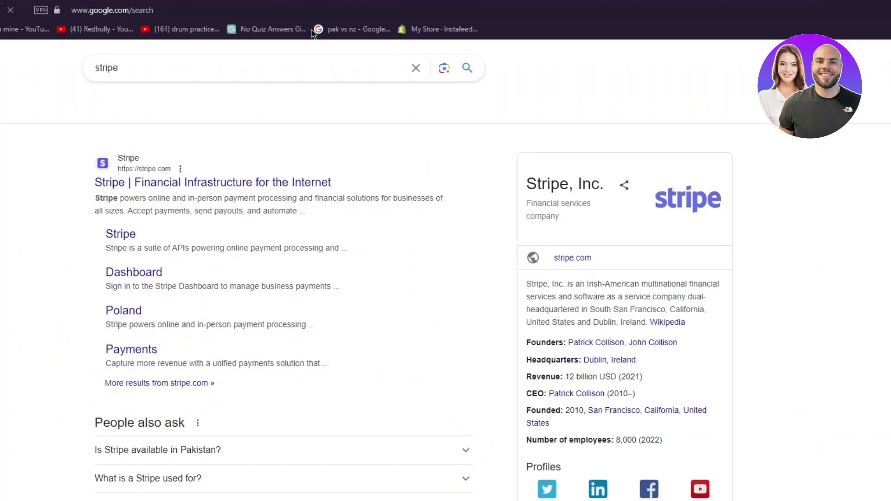
{"action": "left_click", "coordinate": [190, 184]}
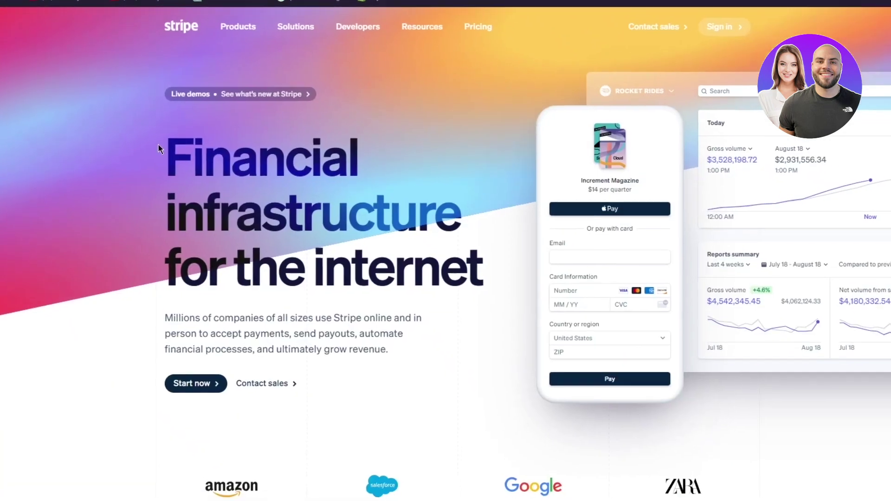
- Look over the Stripe homepage and open the account sign-in page
{"action": "scroll", "coordinate": [399, 281], "scroll_direction": "down", "scroll_amount": 8}
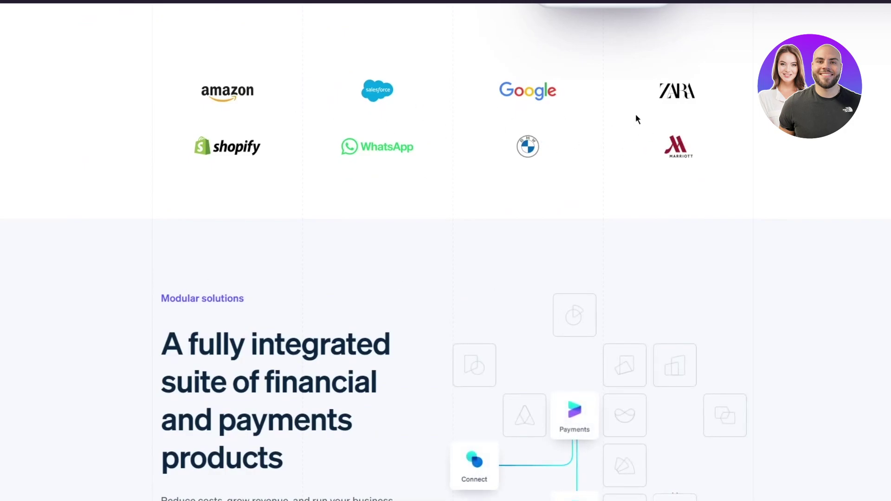
{"action": "scroll", "coordinate": [277, 180], "scroll_direction": "up", "scroll_amount": 1}
{"action": "scroll", "coordinate": [238, 218], "scroll_direction": "down", "scroll_amount": 10}
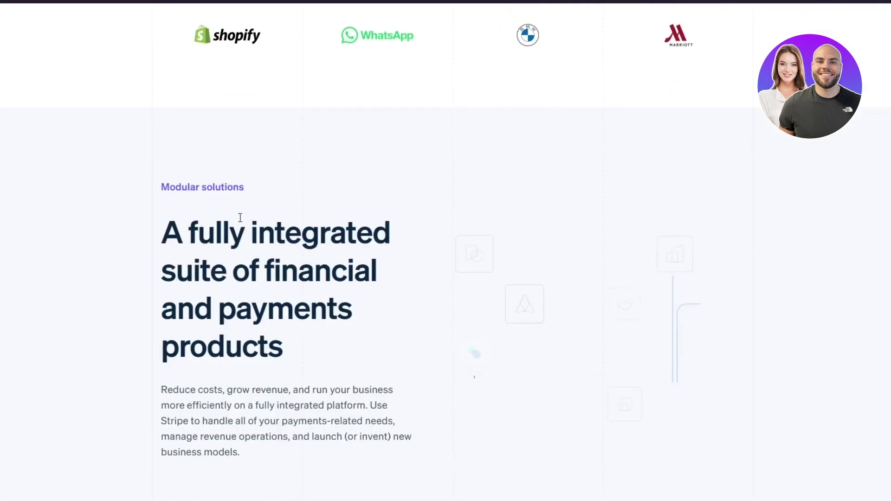
{"action": "scroll", "coordinate": [190, 195], "scroll_direction": "up", "scroll_amount": 8}
{"action": "scroll", "coordinate": [189, 197], "scroll_direction": "up", "scroll_amount": 10}
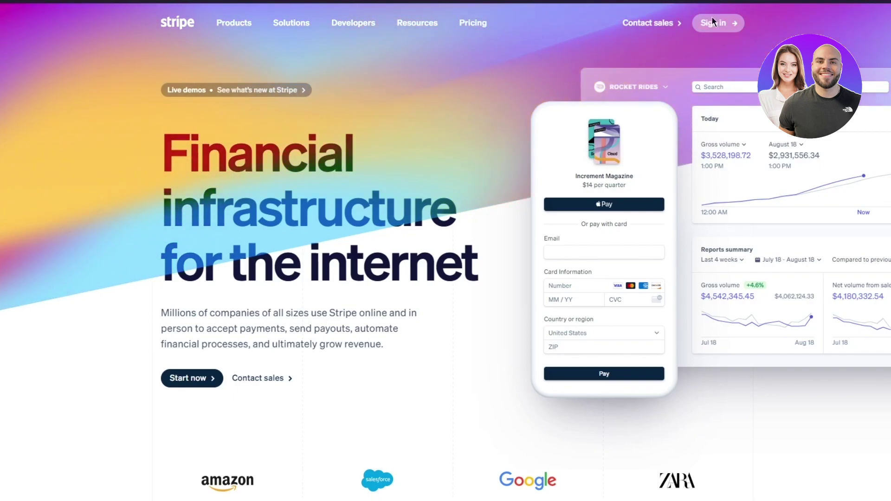
{"action": "left_click", "coordinate": [713, 21]}
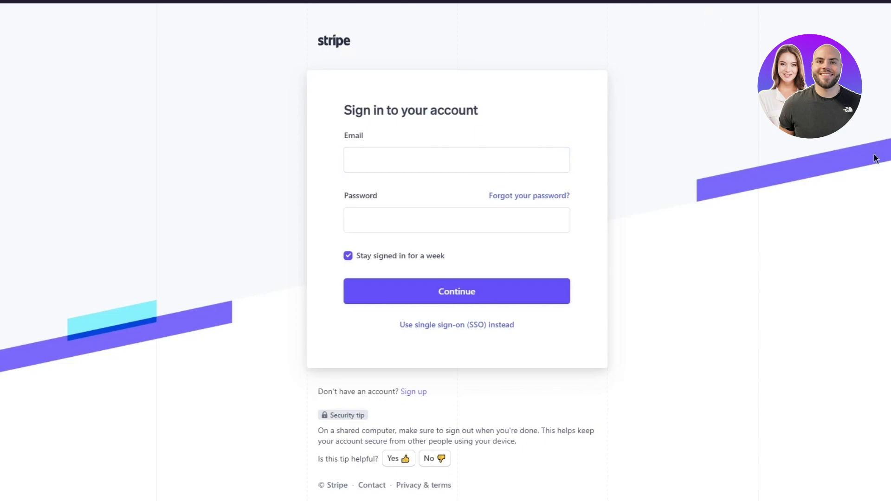
- Fill in the Stripe sign-in form with the account e-mail and password, and turn off staying signed in for a week
{"action": "left_click", "coordinate": [469, 151]}
{"action": "right_click", "coordinate": [470, 153]}
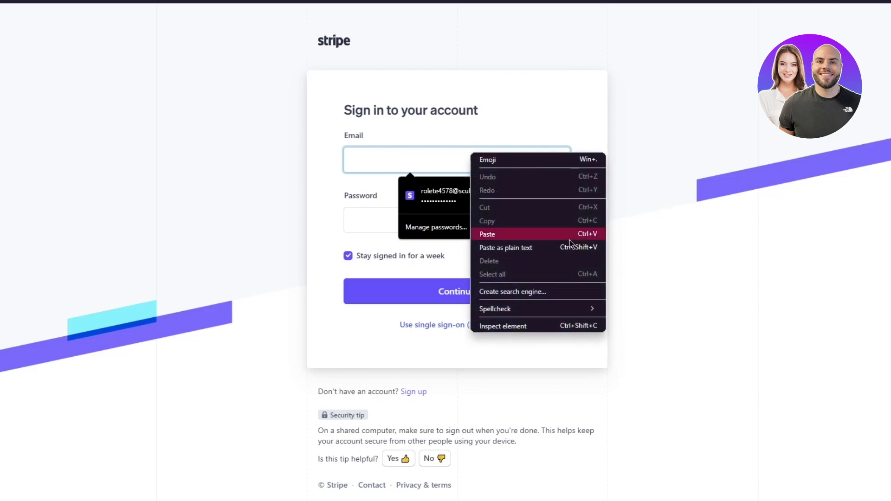
{"action": "left_click", "coordinate": [511, 234]}
{"action": "left_click", "coordinate": [462, 220]}
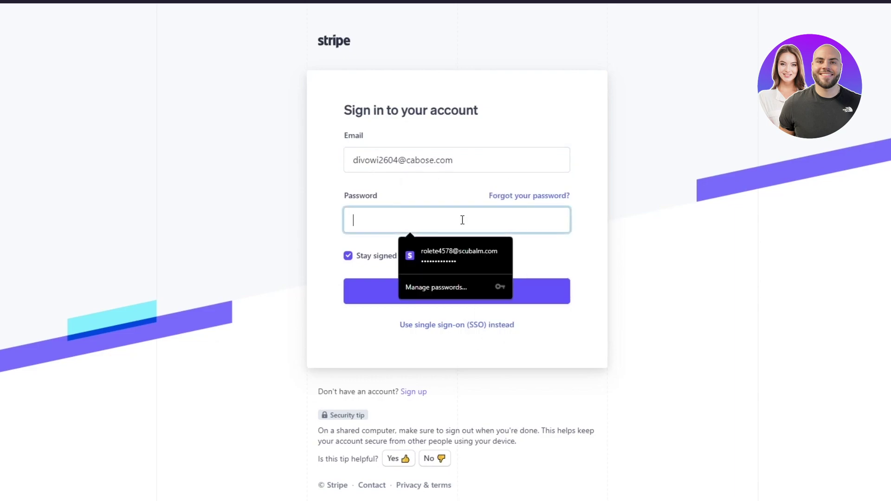
{"action": "type", "text": "•••••"}
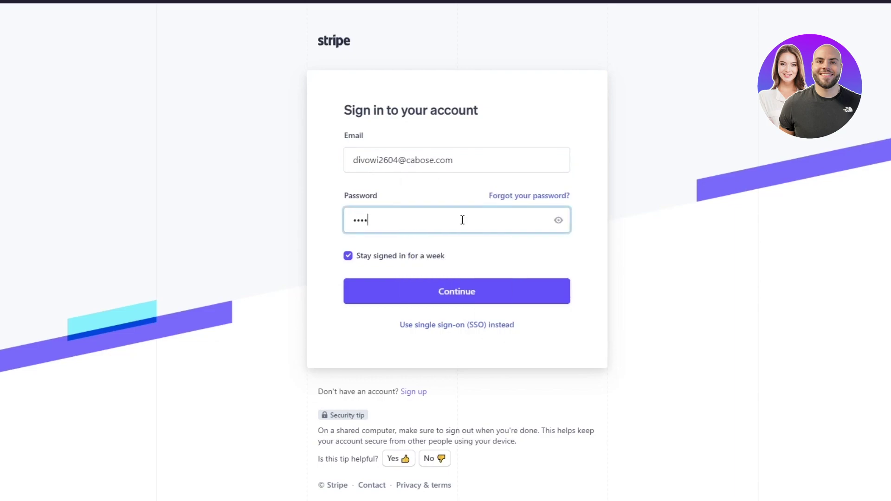
{"action": "type", "text": "••••"}
{"action": "left_click", "coordinate": [349, 257]}
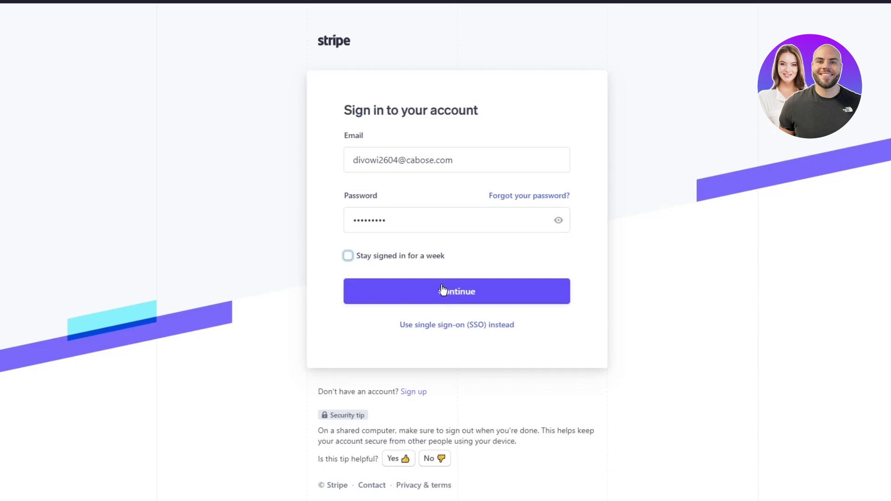
- Open the Stripe account registration form and fill in the full name and a password
{"action": "left_click", "coordinate": [413, 392]}
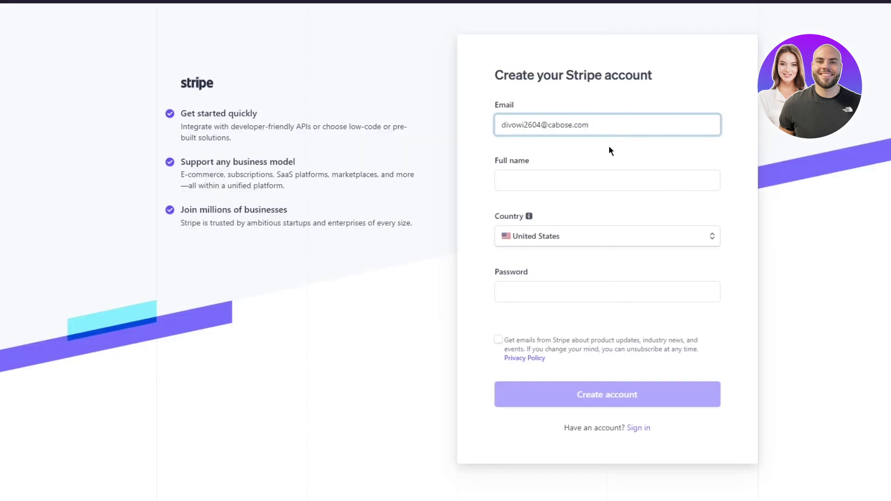
{"action": "left_click", "coordinate": [542, 181]}
{"action": "left_click", "coordinate": [573, 200]}
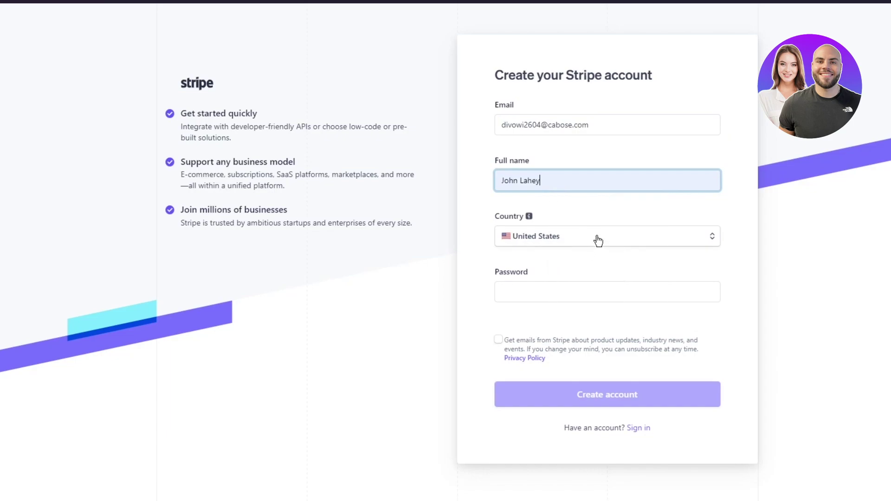
{"action": "left_click", "coordinate": [548, 283]}
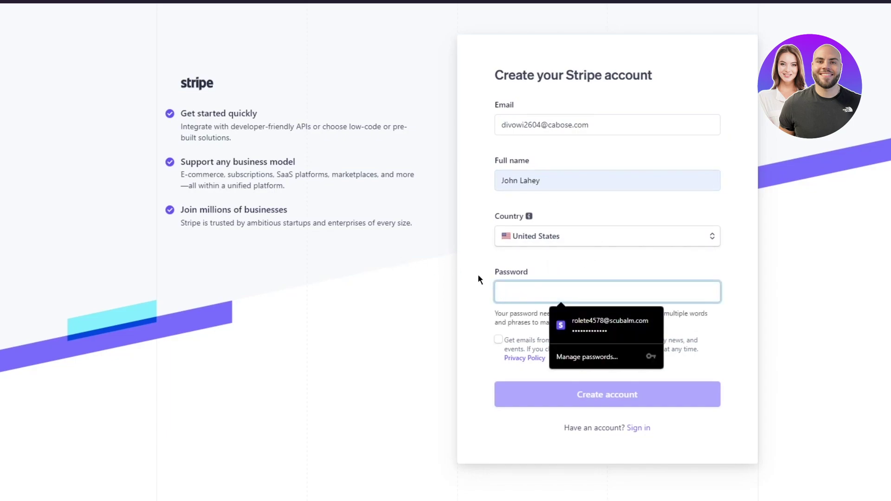
{"action": "type", "text": "...."}
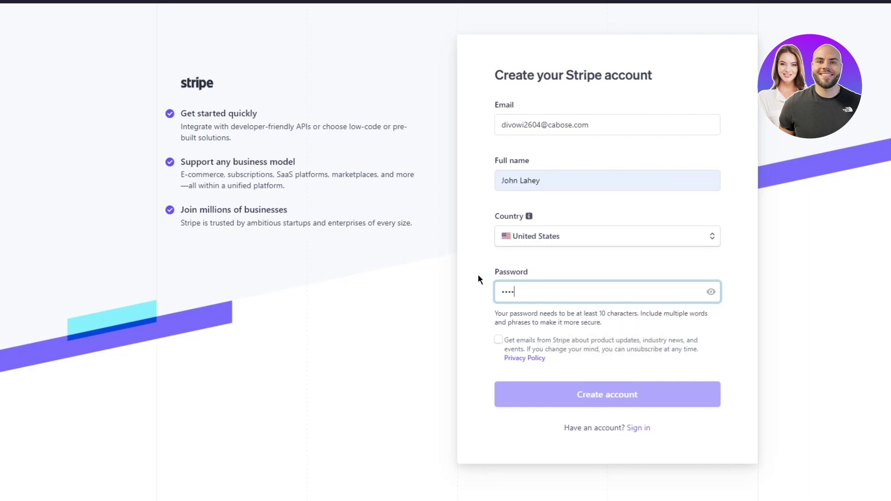
{"action": "type", "text": "....."}
{"action": "left_click", "coordinate": [488, 332]}
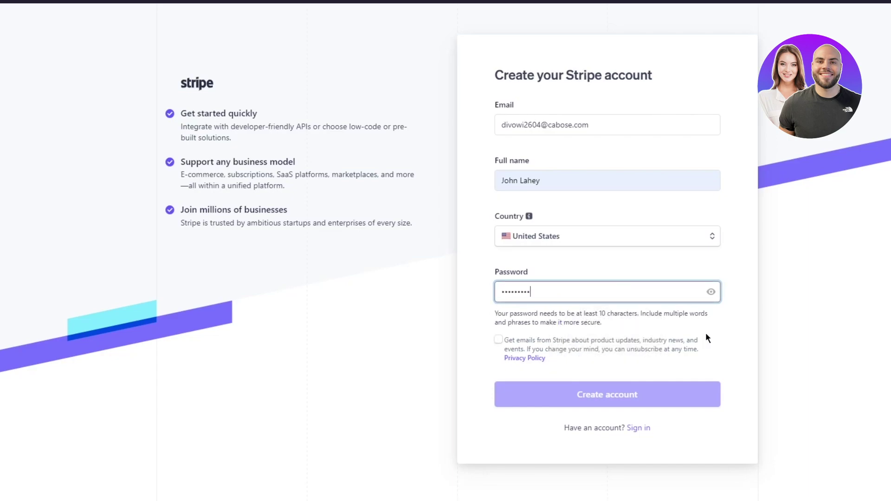
- Replace the password in the registration form with one of at least 10 characters and create the Stripe account
{"action": "left_click", "coordinate": [607, 290]}
{"action": "double_click", "coordinate": [595, 290]}
{"action": "type", "text": "...."}
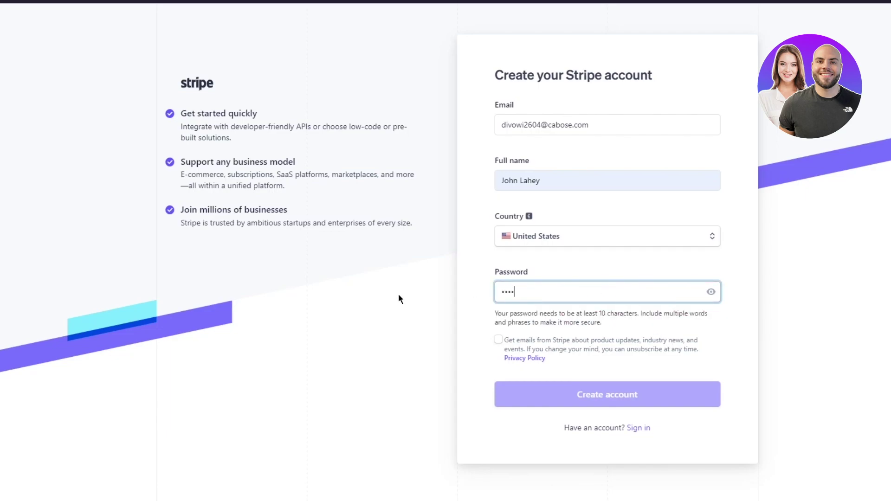
{"action": "type", "text": "......"}
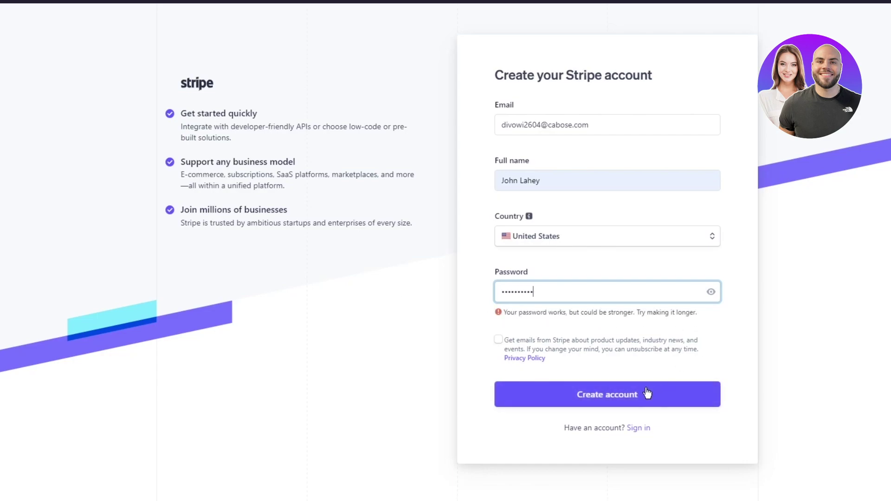
{"action": "left_click", "coordinate": [647, 393]}
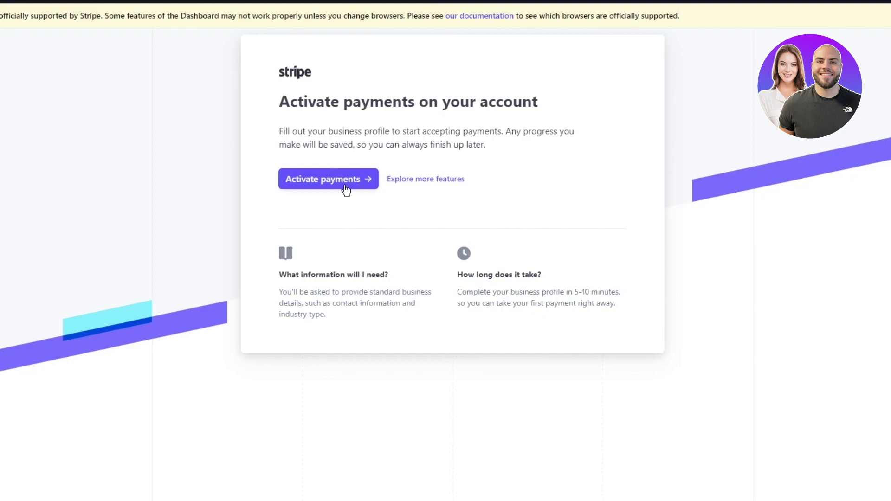
- Explore more Stripe features and compare the product recommendations for payments, subscriptions, platforms and commercial card programs
{"action": "left_click", "coordinate": [419, 181]}
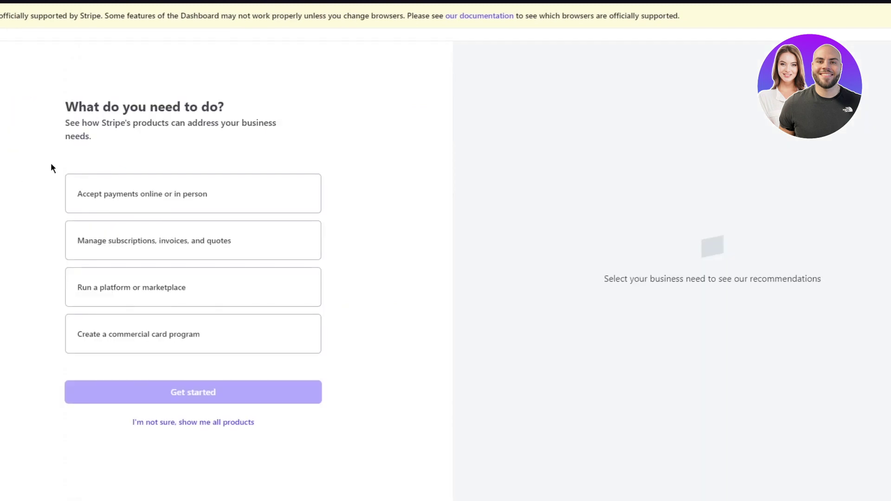
{"action": "left_click", "coordinate": [141, 204]}
{"action": "left_click", "coordinate": [149, 235]}
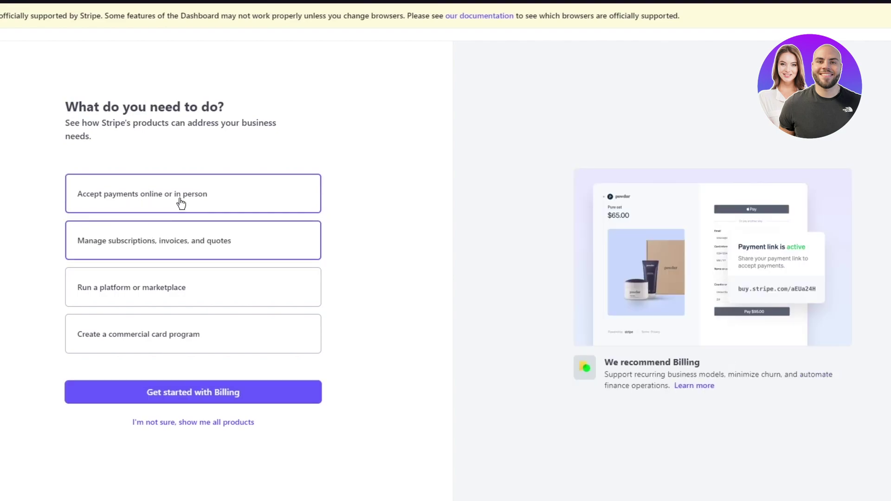
{"action": "left_click", "coordinate": [180, 204]}
{"action": "left_click", "coordinate": [166, 238]}
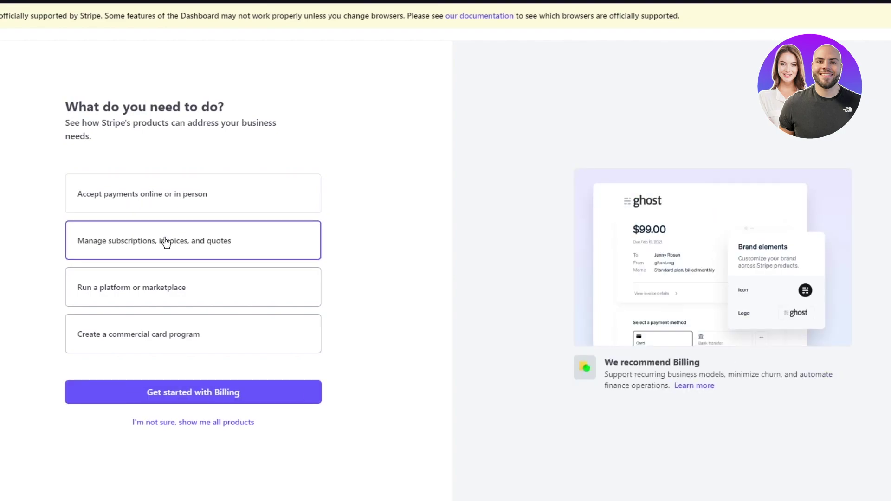
{"action": "left_click", "coordinate": [173, 296]}
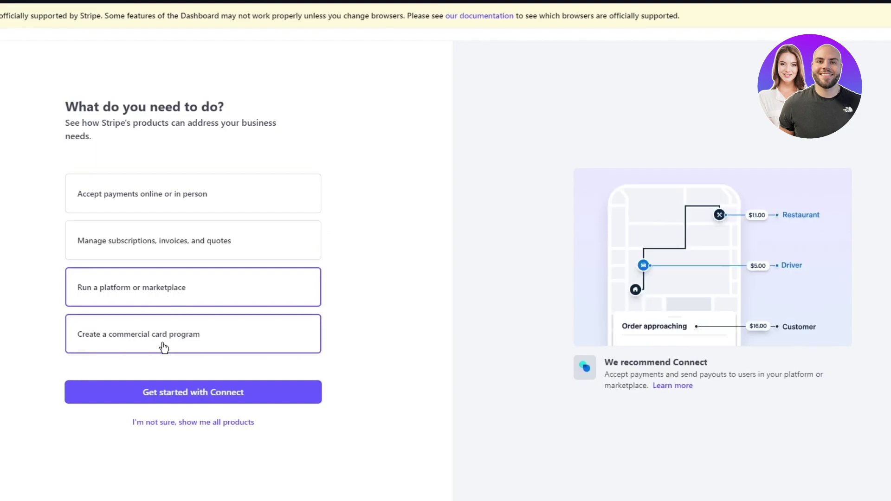
{"action": "left_click", "coordinate": [164, 347]}
{"action": "left_click", "coordinate": [181, 292]}
{"action": "left_click", "coordinate": [166, 332]}
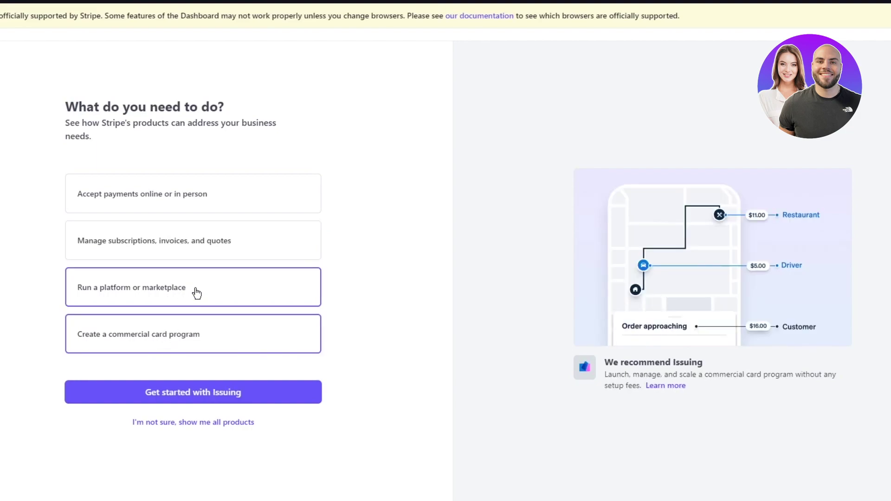
- Choose "Accept payments online or in person", get started with Payment Links, and look over the business location and type form
{"action": "left_click", "coordinate": [206, 207]}
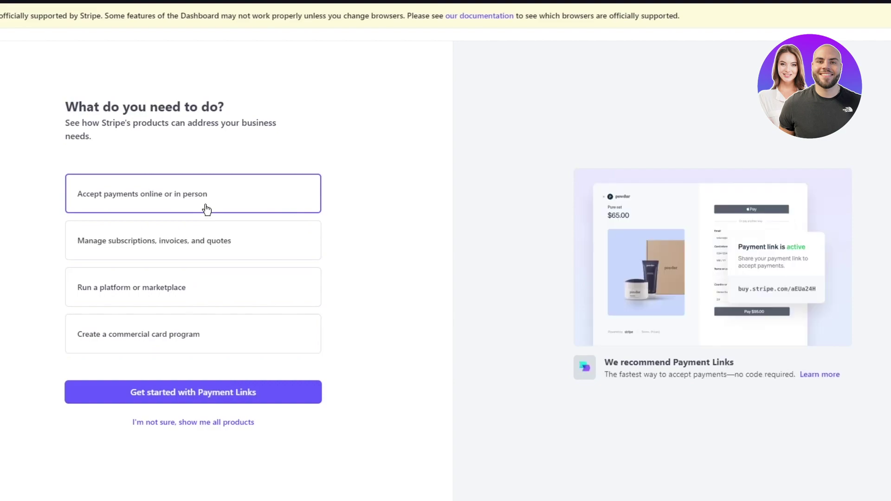
{"action": "left_click", "coordinate": [177, 391]}
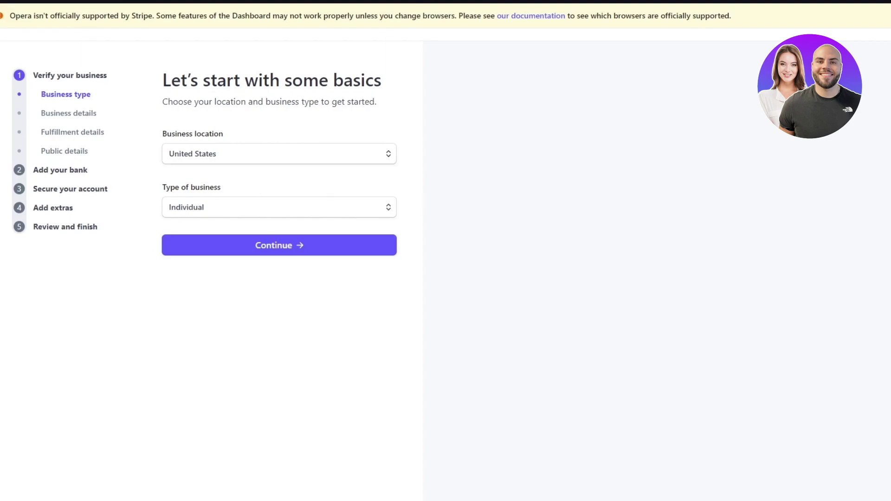
{"action": "mouse_move", "coordinate": [242, 207]}
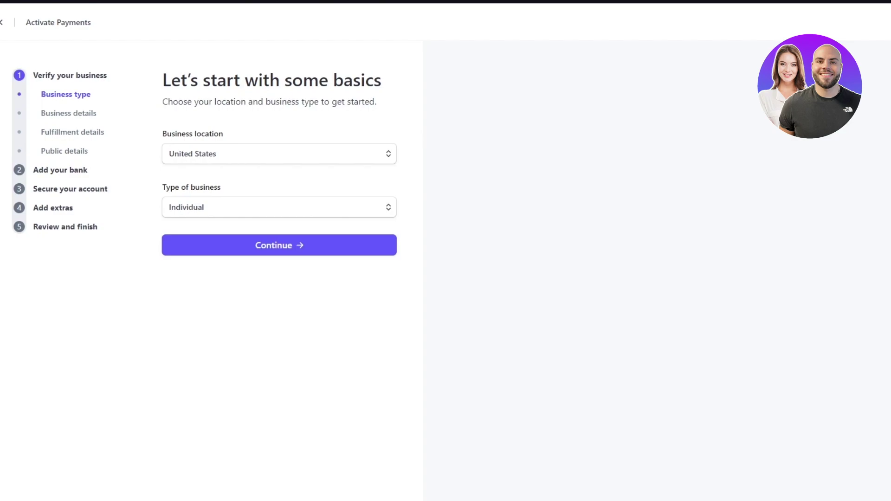
{"action": "left_click", "coordinate": [265, 158]}
{"action": "left_click_drag", "start_coordinate": [324, 160], "coordinate": [278, 116]}
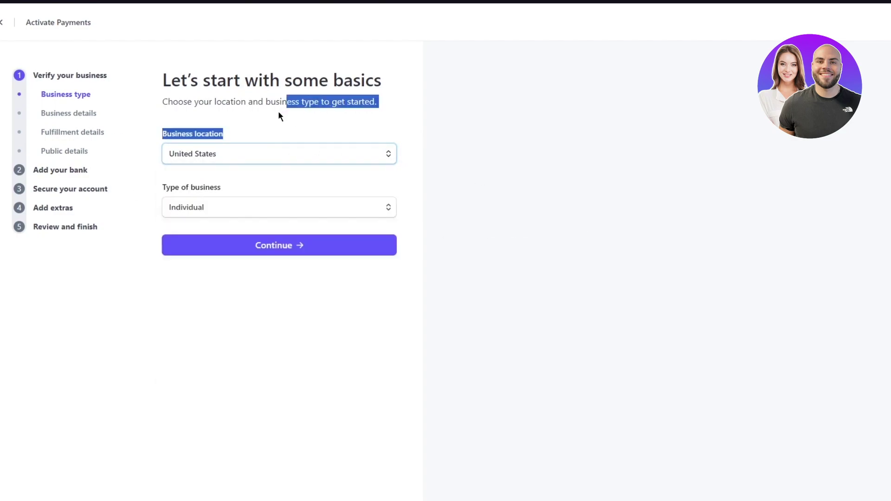
{"action": "left_click_drag", "start_coordinate": [63, 165], "coordinate": [60, 174]}
{"action": "left_click", "coordinate": [68, 190]}
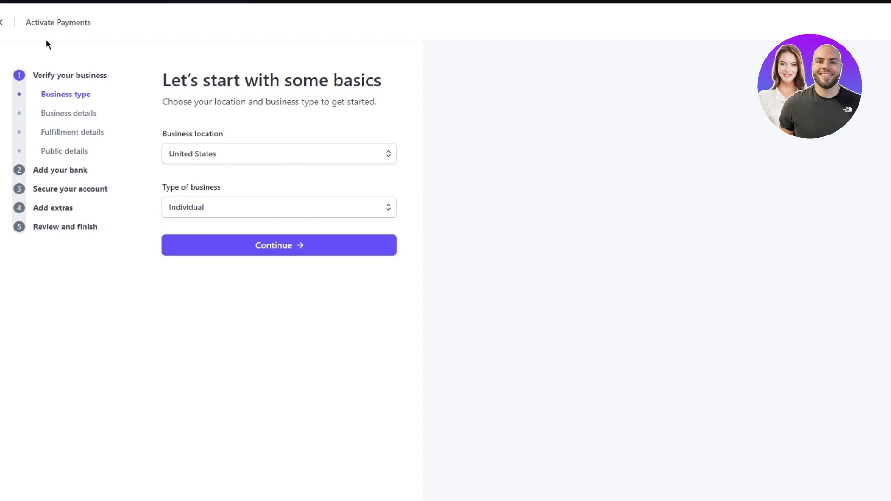
- Leave the Activate Payments form, try Payment Links from the core products, and return to the Stripe dashboard
{"action": "left_click", "coordinate": [4, 24]}
{"action": "left_click", "coordinate": [592, 35]}
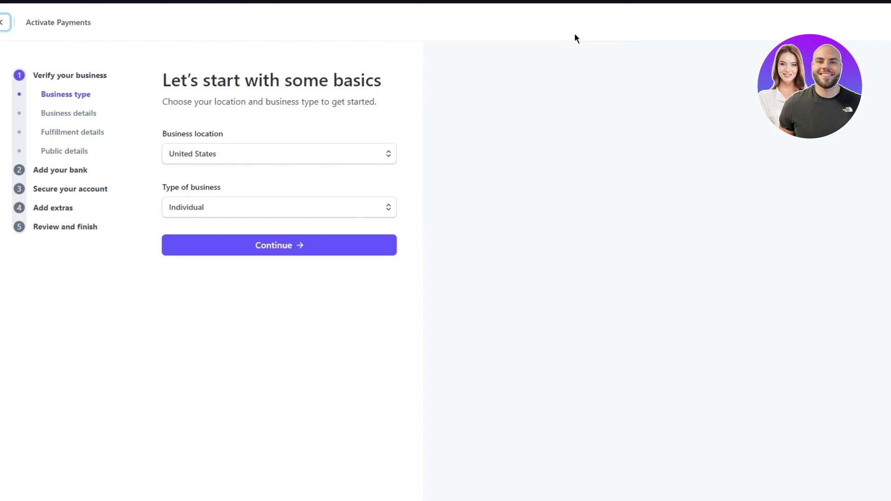
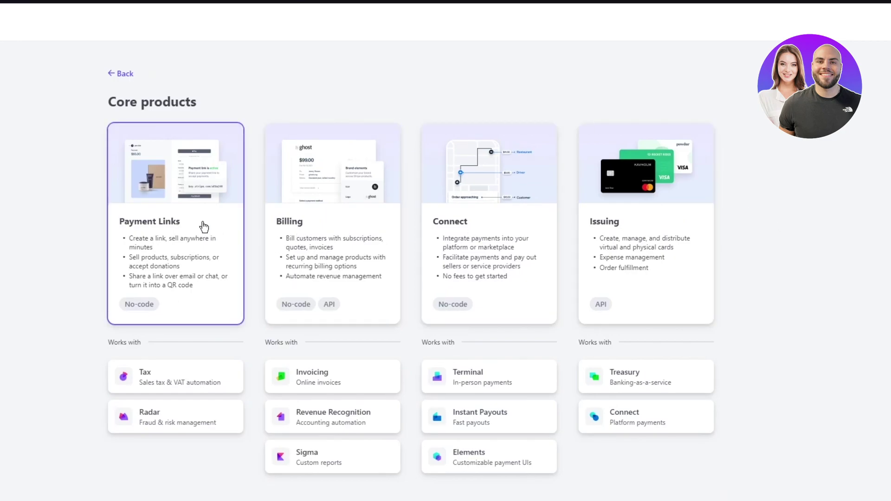
{"action": "left_click", "coordinate": [204, 227]}
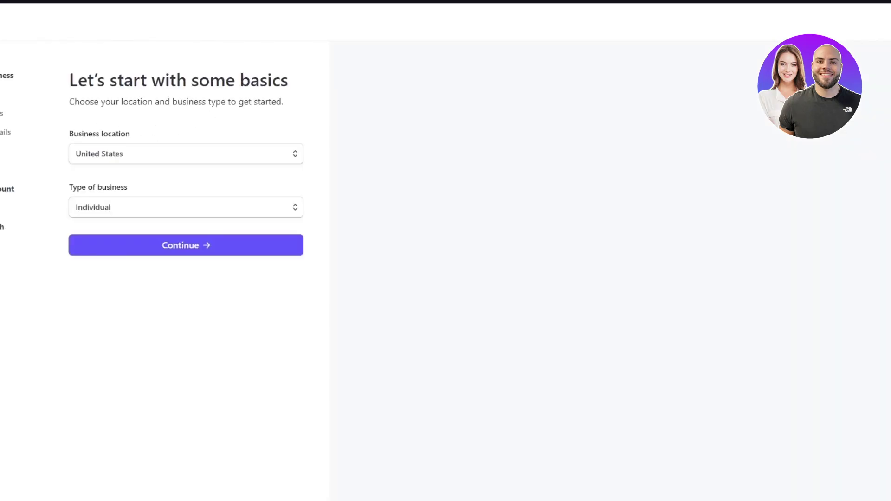
{"action": "key", "text": "alt+Left"}
{"action": "left_click", "coordinate": [469, 35]}
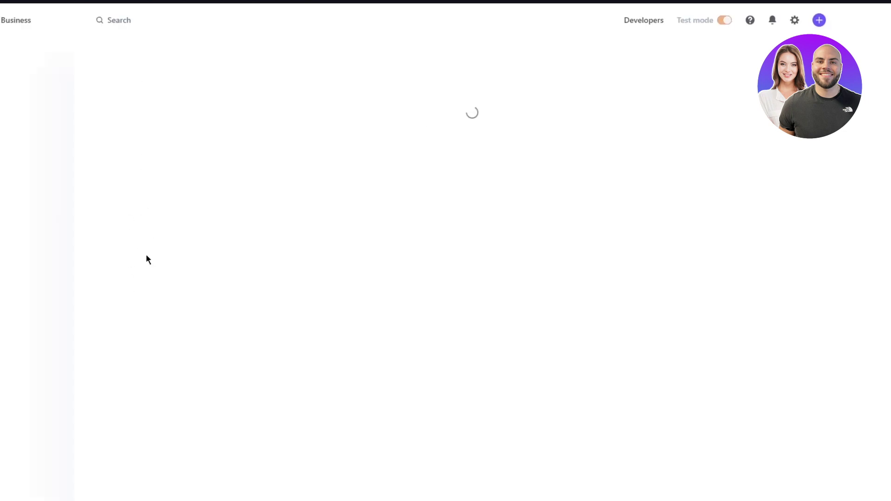
- Open the Payments page and review the available ways to start collecting payments
{"action": "left_click", "coordinate": [54, 76]}
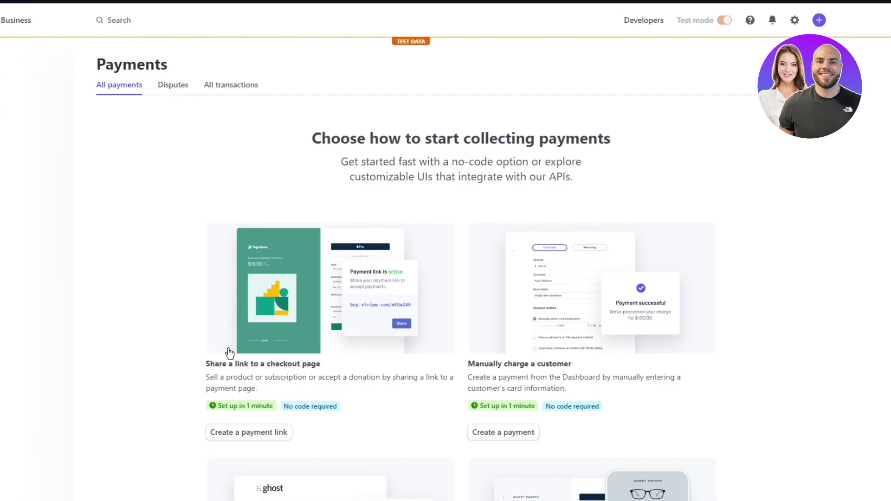
{"action": "scroll", "coordinate": [228, 353], "scroll_direction": "down", "scroll_amount": 2}
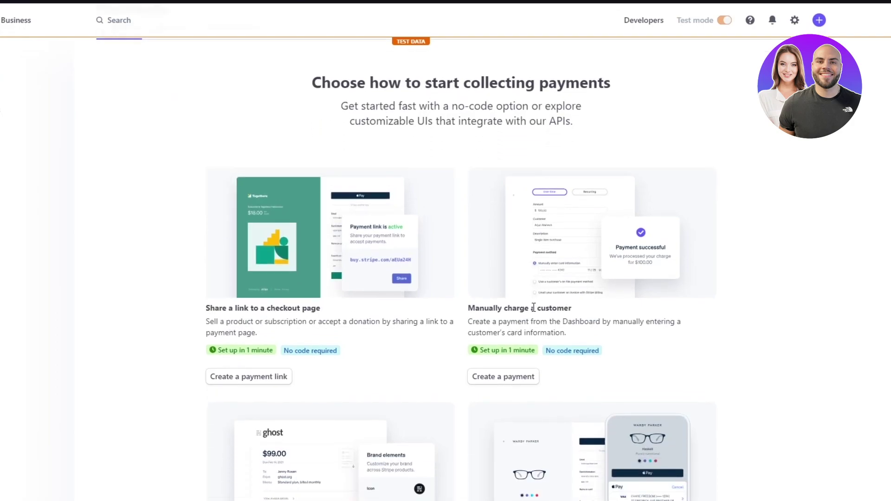
{"action": "scroll", "coordinate": [678, 279], "scroll_direction": "down", "scroll_amount": 3}
{"action": "scroll", "coordinate": [440, 338], "scroll_direction": "down", "scroll_amount": 4}
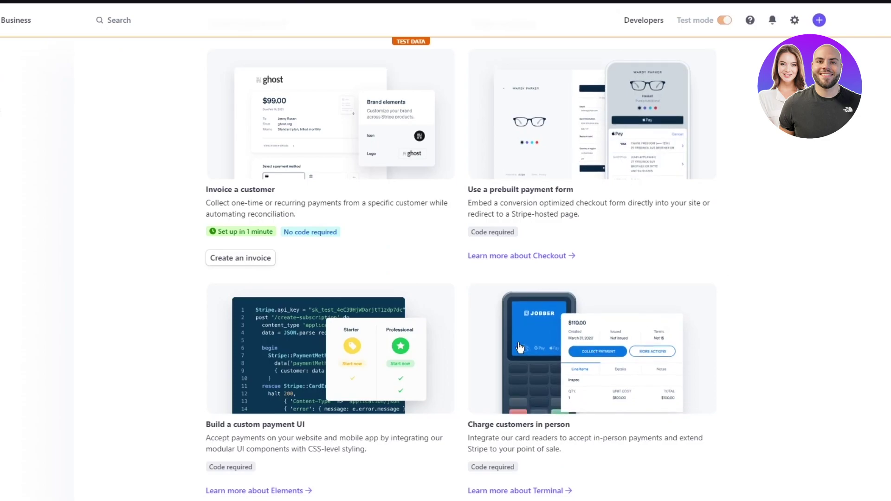
{"action": "scroll", "coordinate": [325, 324], "scroll_direction": "up", "scroll_amount": 9}
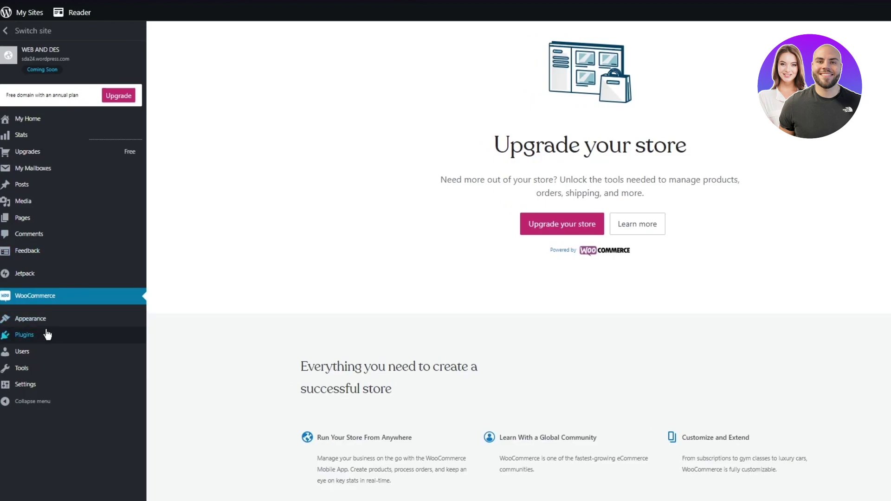
- Open the plugin directory of the WordPress.com site and search it for "stripe"
{"action": "left_click", "coordinate": [47, 334]}
{"action": "left_click", "coordinate": [528, 154]}
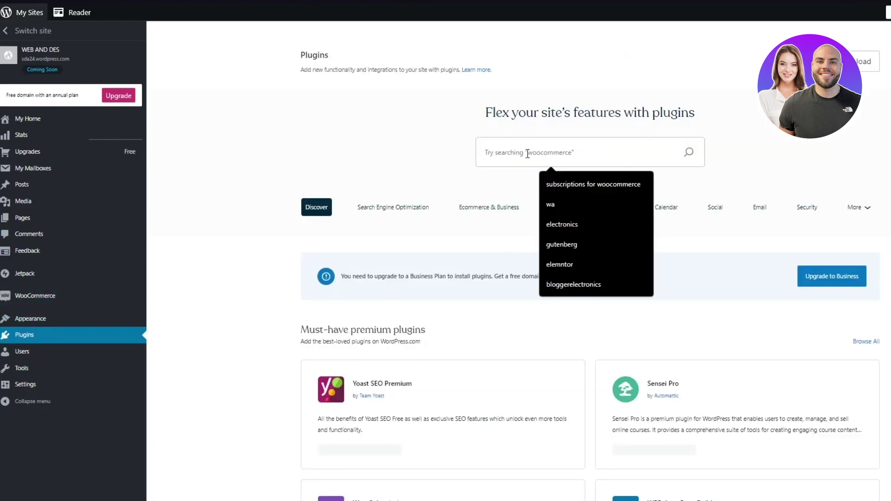
{"action": "type", "text": "strip"}
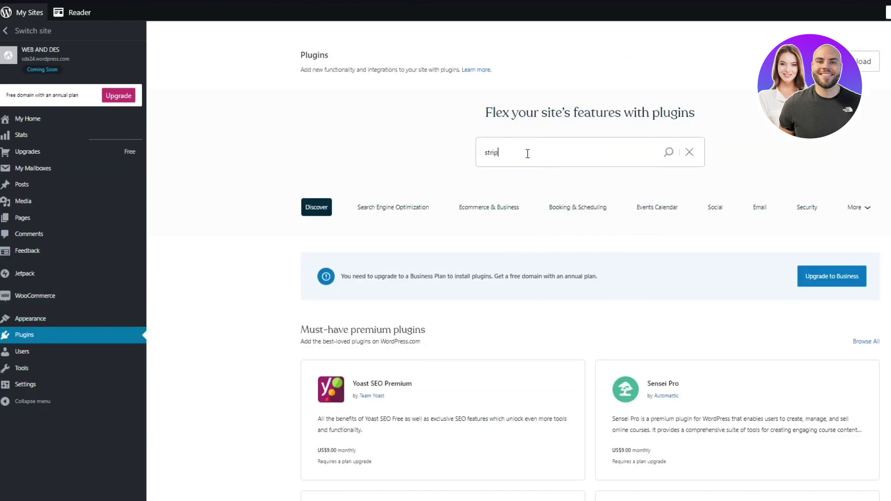
{"action": "type", "text": "e"}
{"action": "key", "text": "Return"}
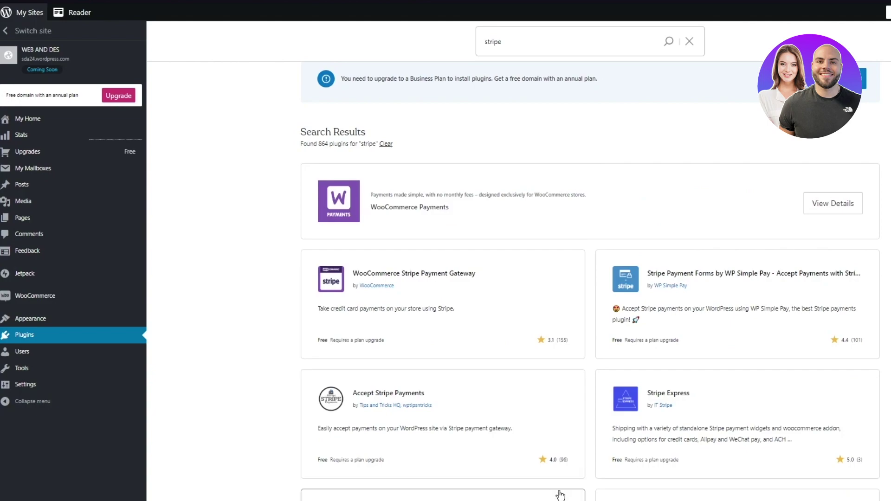
- Switch back to Stripe, look at the product field of the payment link form, and close the form
{"action": "mouse_move", "coordinate": [527, 500]}
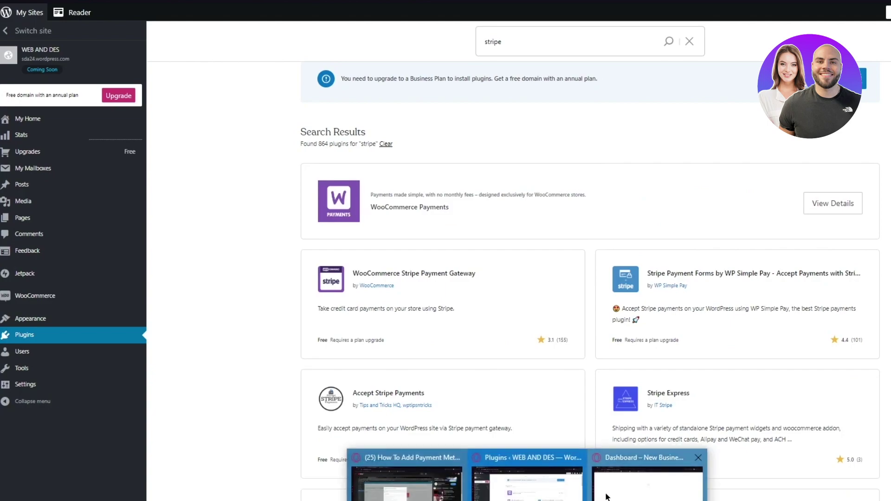
{"action": "left_click", "coordinate": [622, 485]}
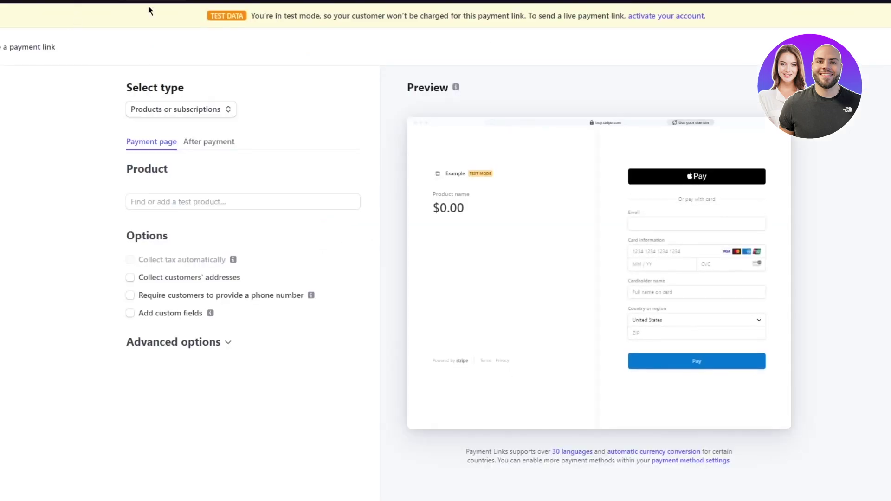
{"action": "left_click", "coordinate": [187, 198]}
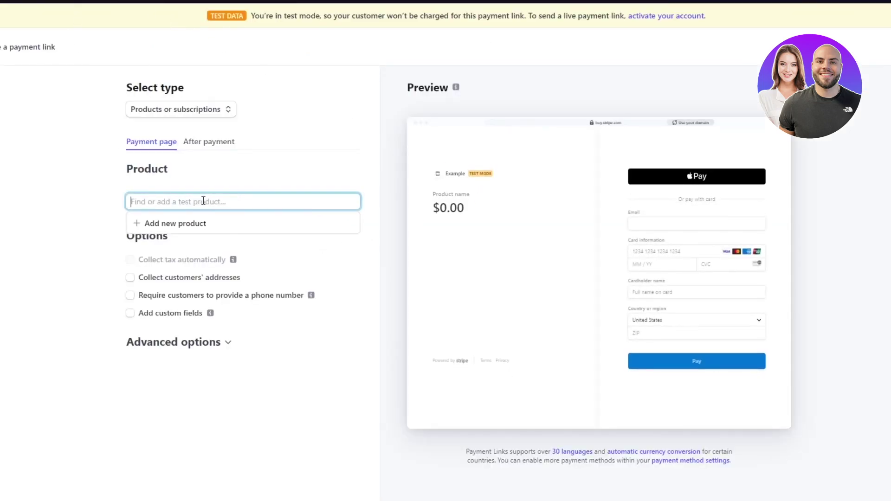
{"action": "left_click", "coordinate": [235, 182]}
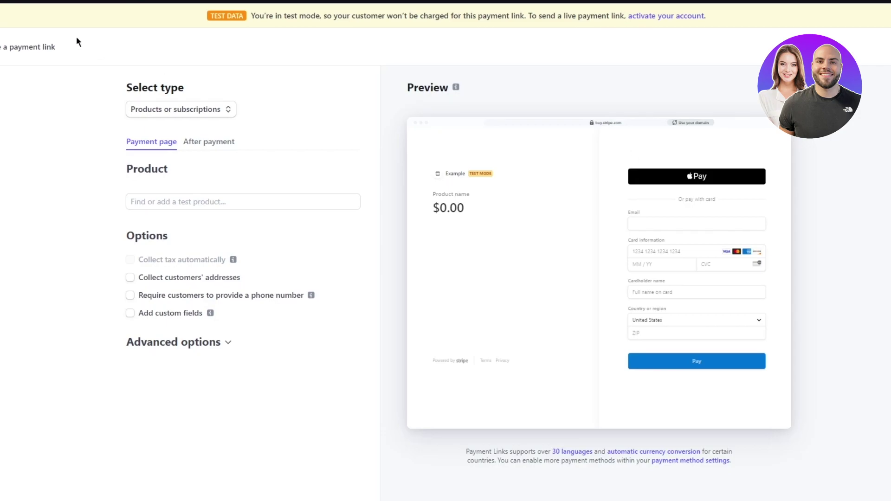
{"action": "left_click", "coordinate": [4, 12]}
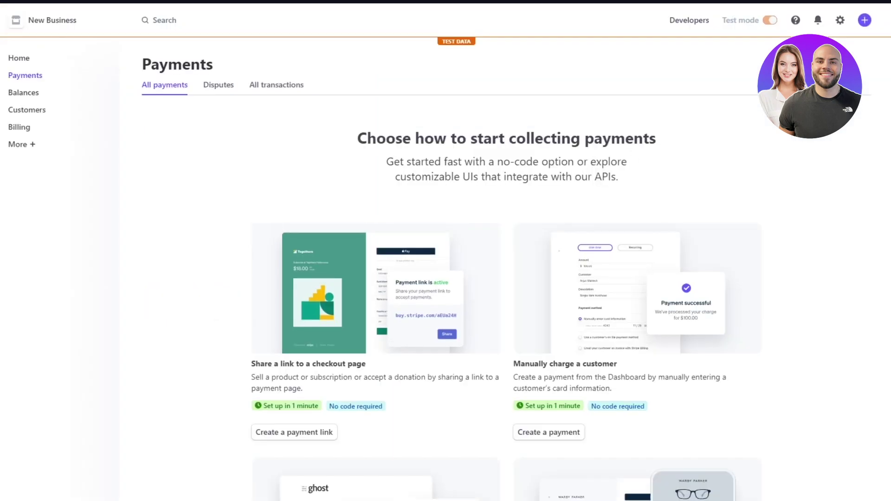
- Search the Stripe dashboard for "publi" and open the developers' API keys page
{"action": "left_click", "coordinate": [195, 20]}
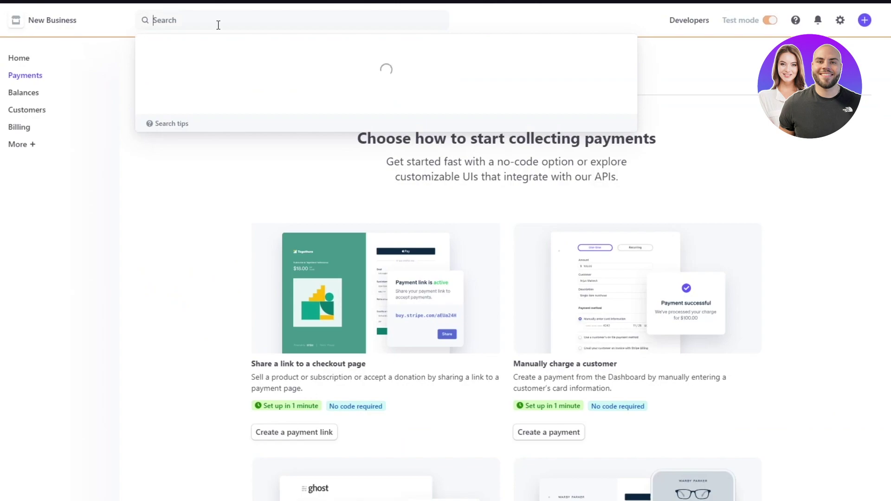
{"action": "type", "text": "publi"}
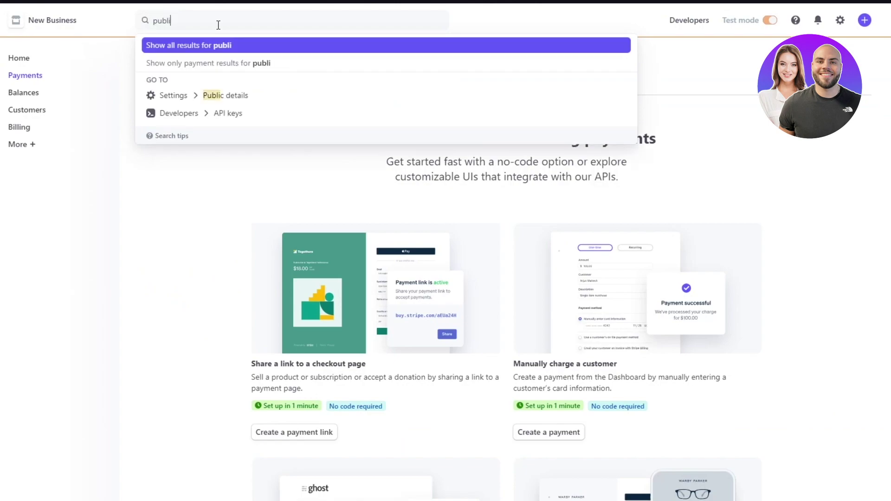
{"action": "left_click", "coordinate": [267, 115]}
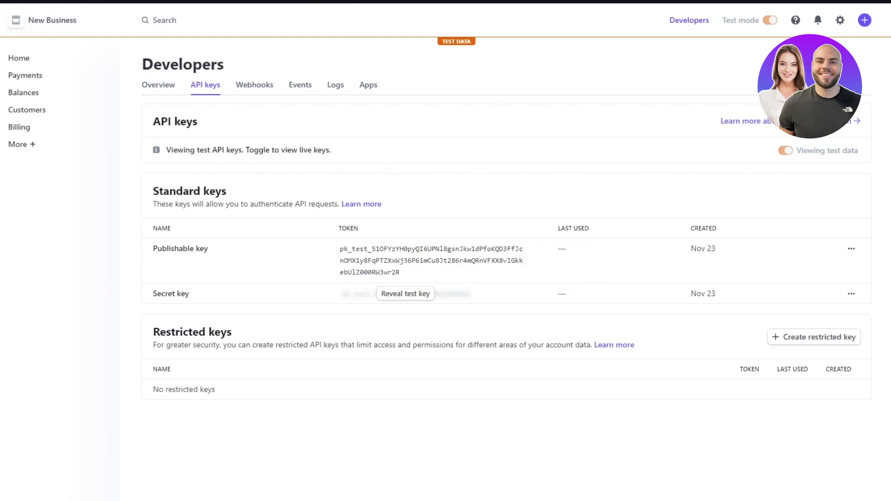
- Switch back to the WordPress.com plugin search results for "stripe"
{"action": "mouse_move", "coordinate": [469, 500]}
{"action": "left_click", "coordinate": [469, 482]}
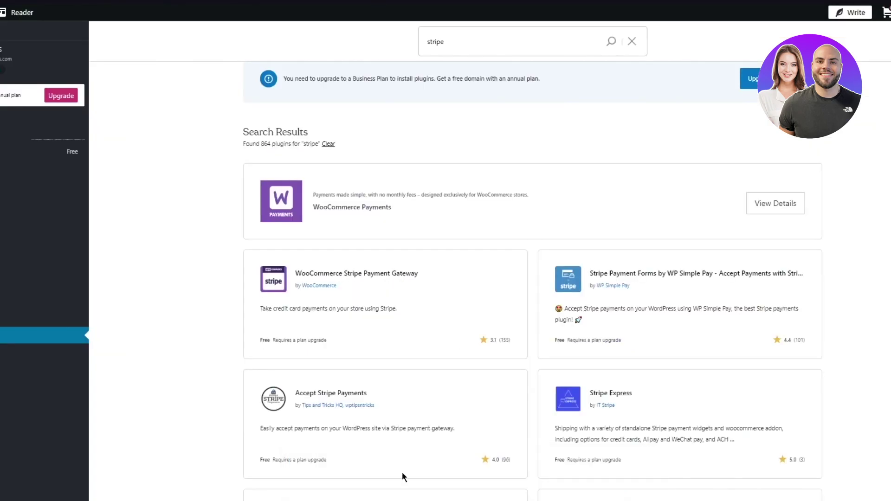